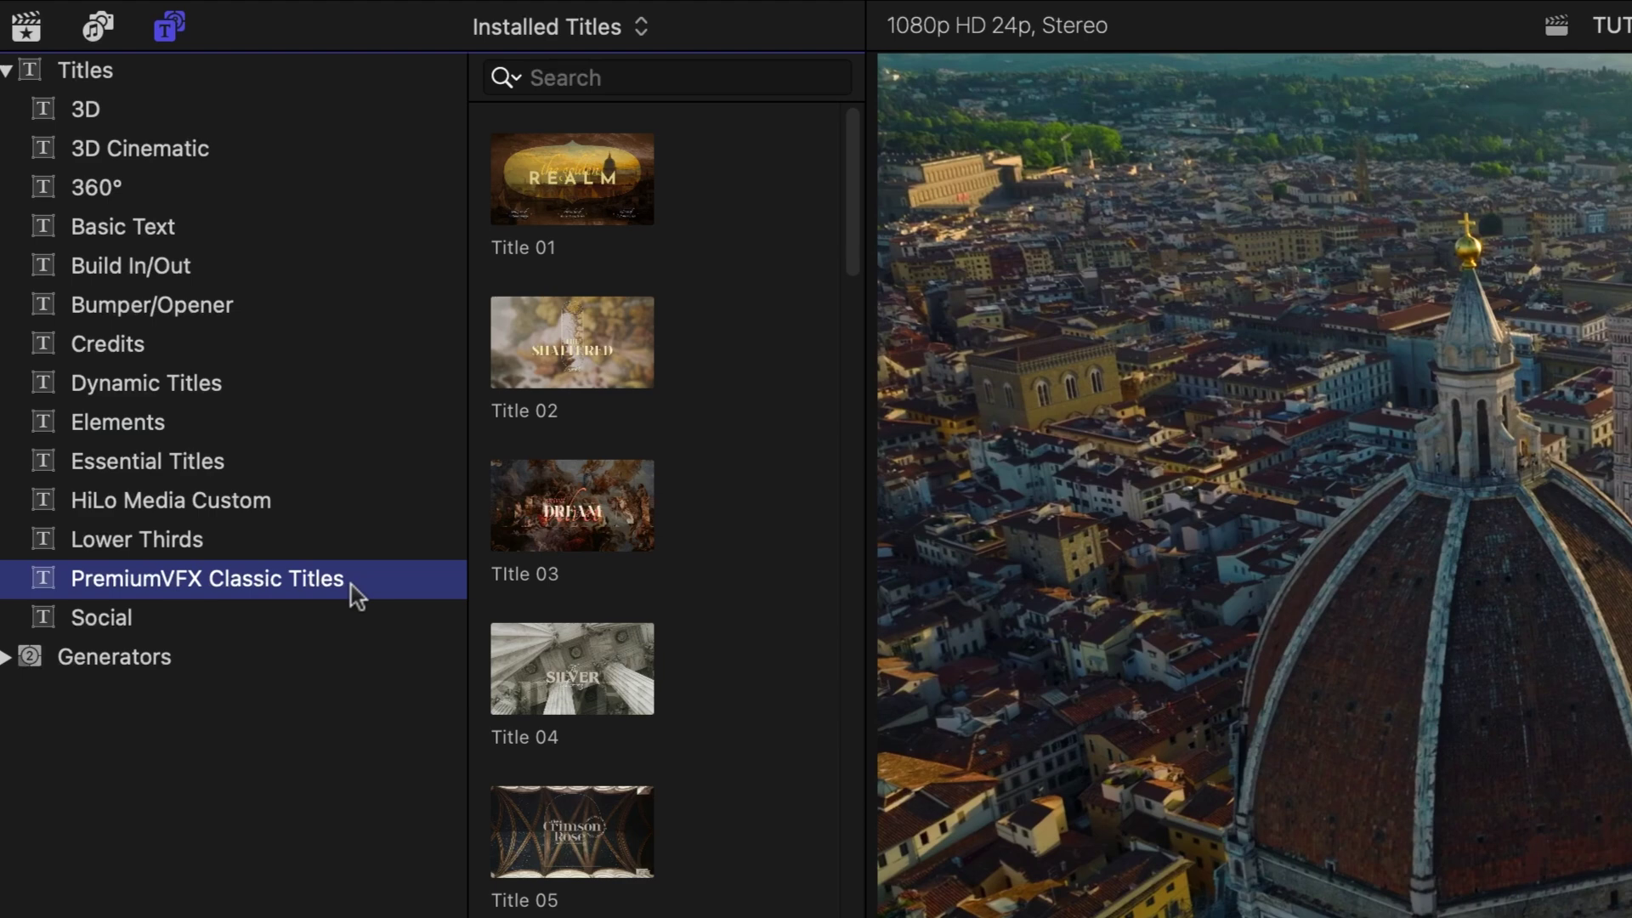
Hide the Titles category sidebar to widen the Classic Titles thumbnail grid.
left_click(170, 25)
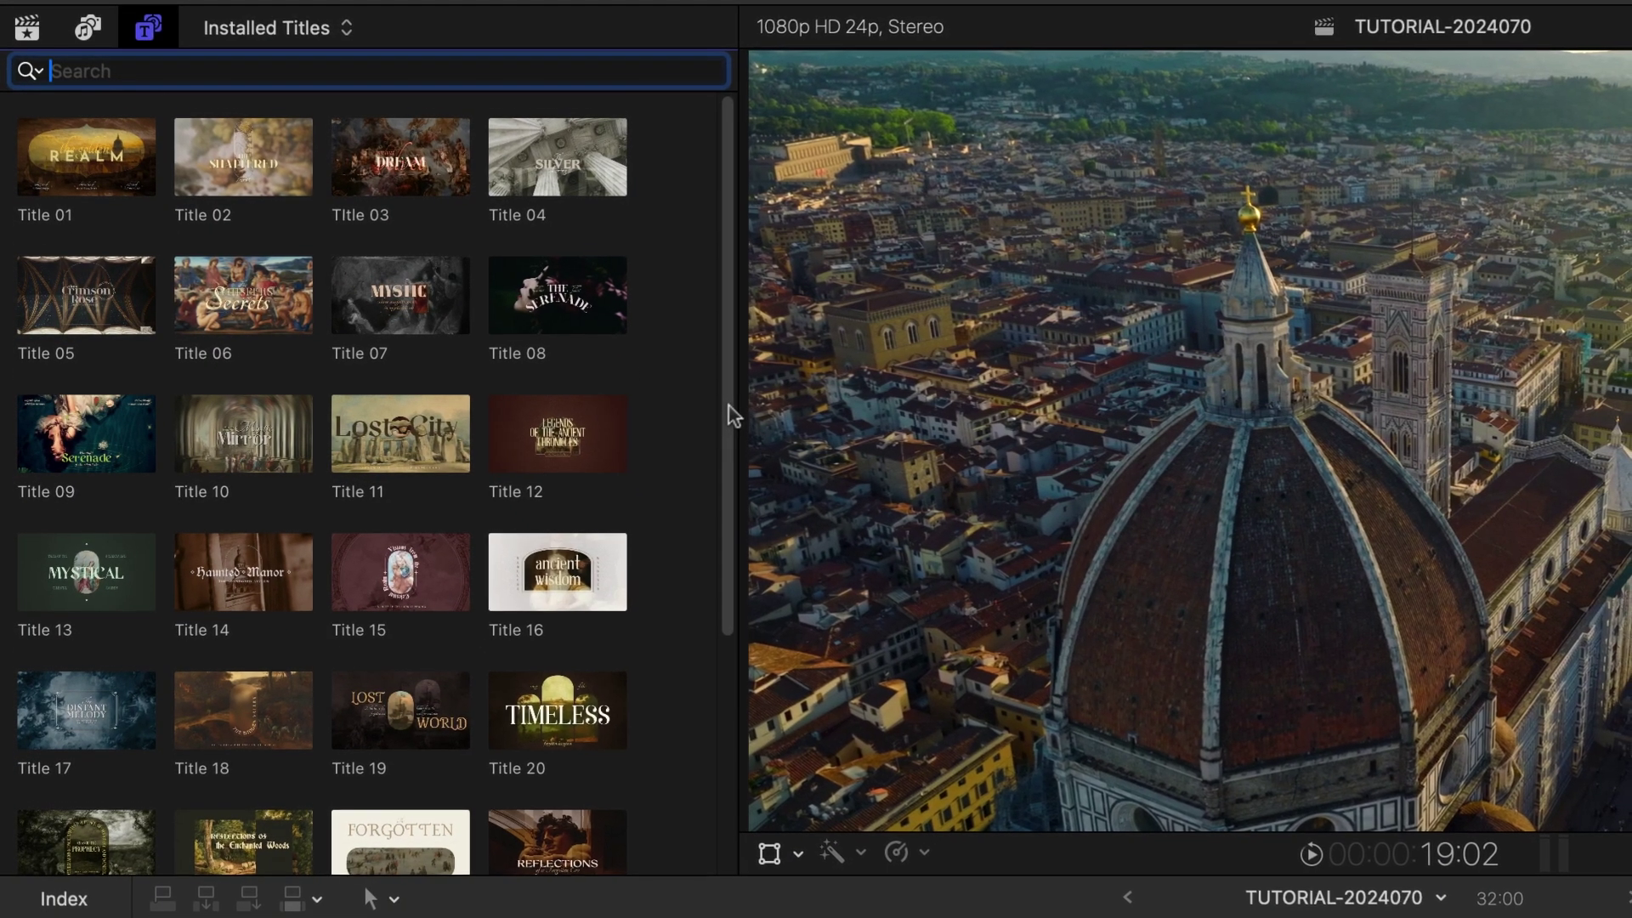
left_click_drag(733, 415, 714, 637)
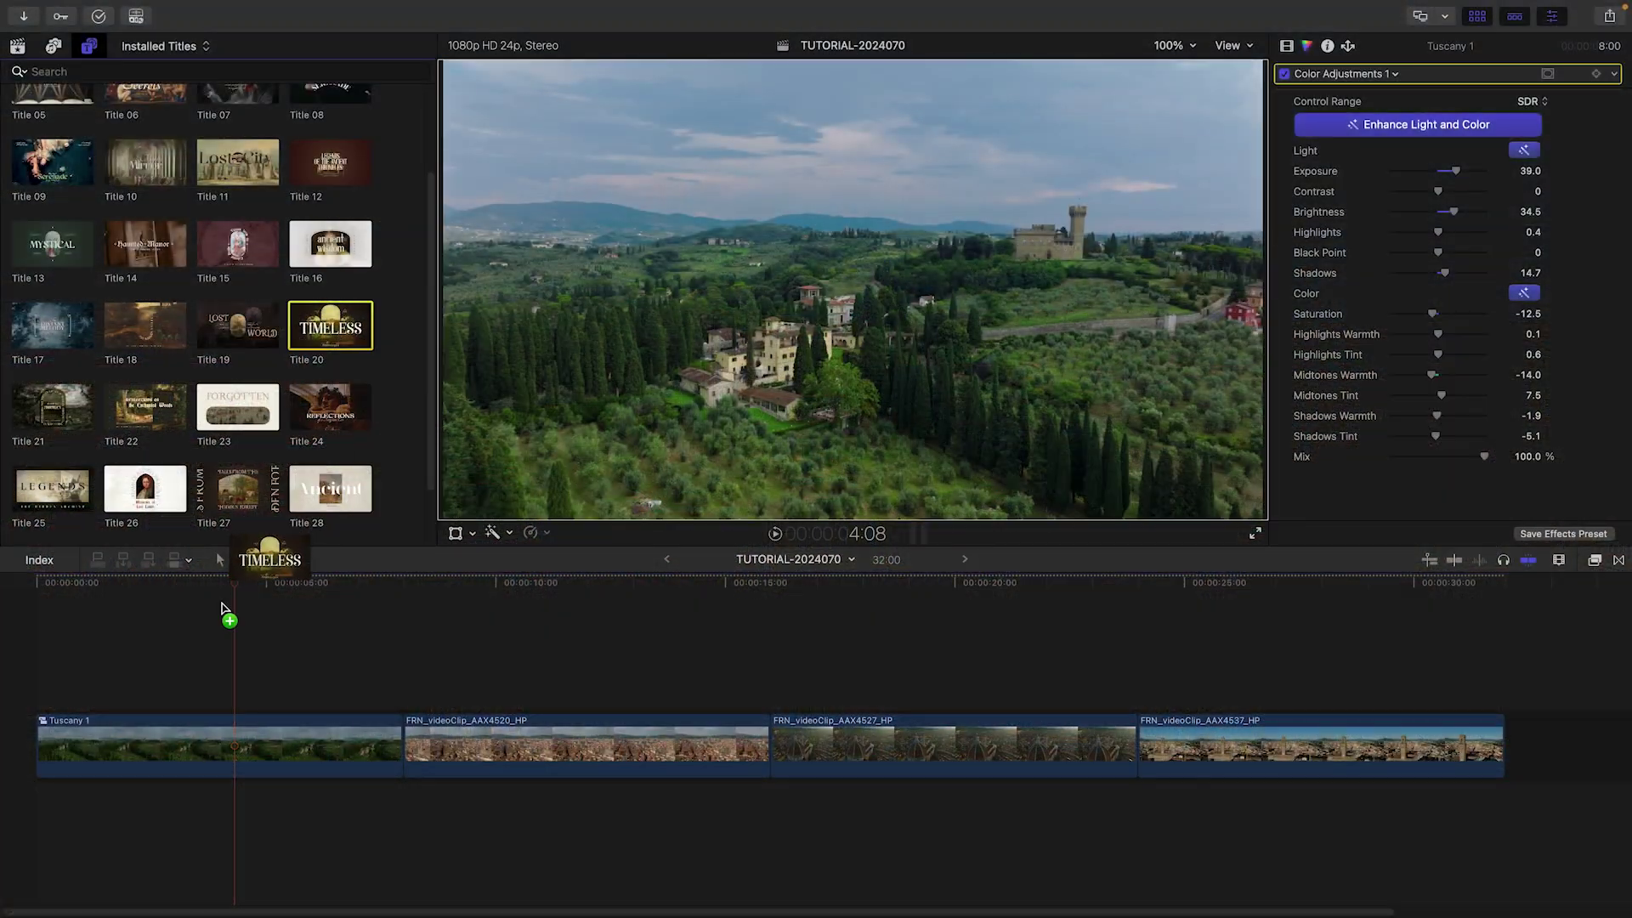
Place Title 20 above Tuscany 1 and fill its arched windows with Tuscany 1 footage.
left_click_drag(331, 329, 226, 639)
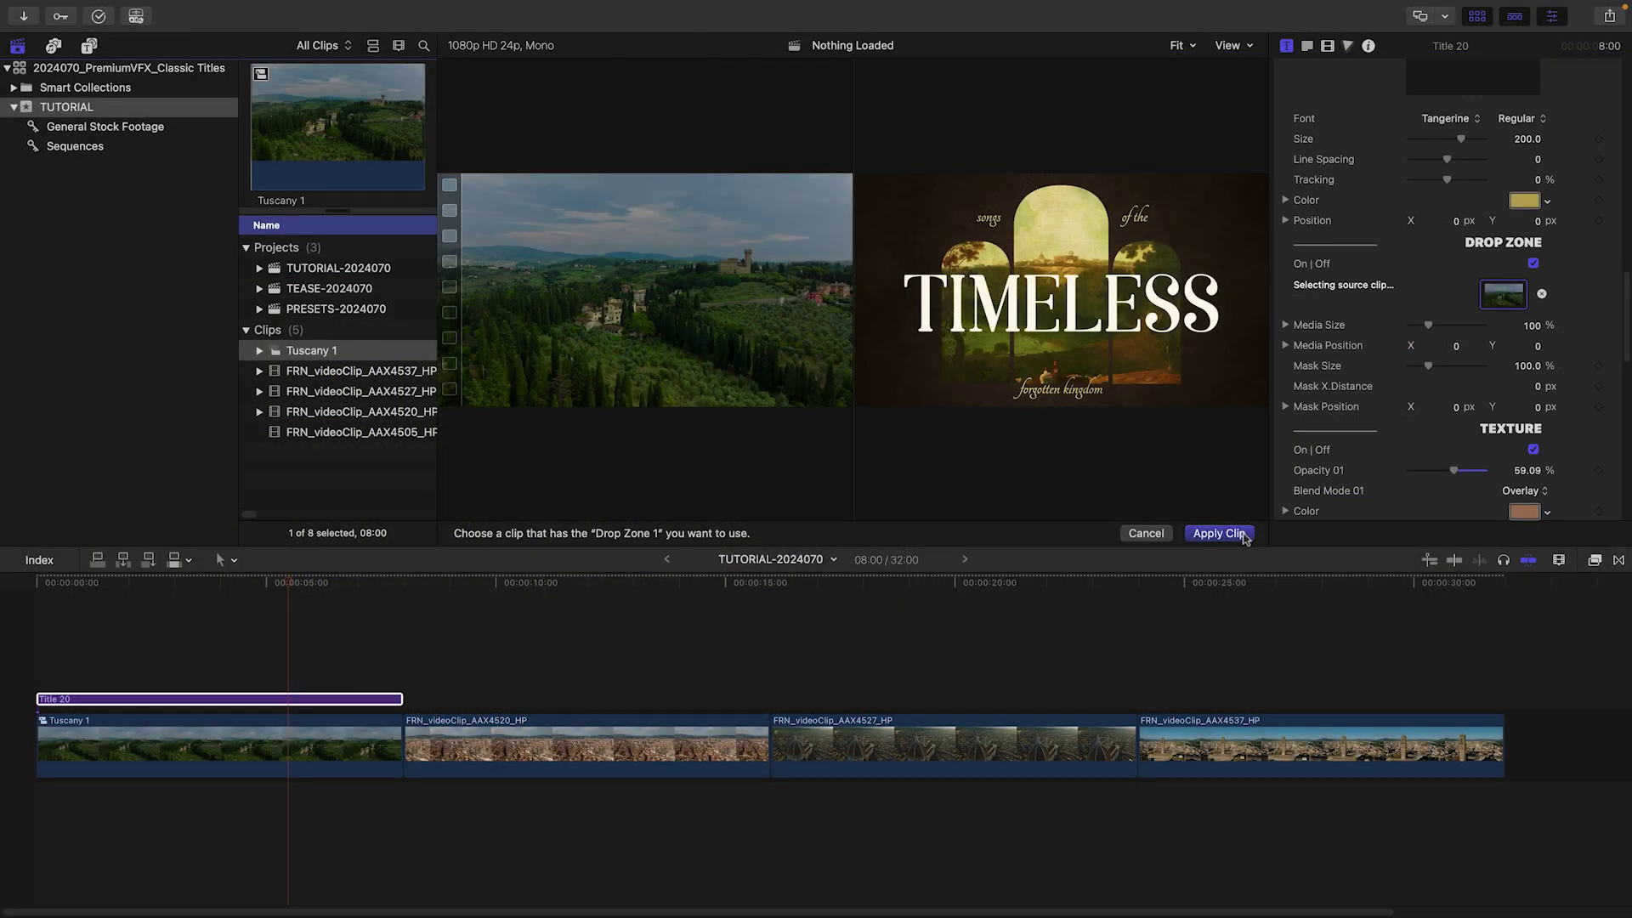
left_click(1220, 533)
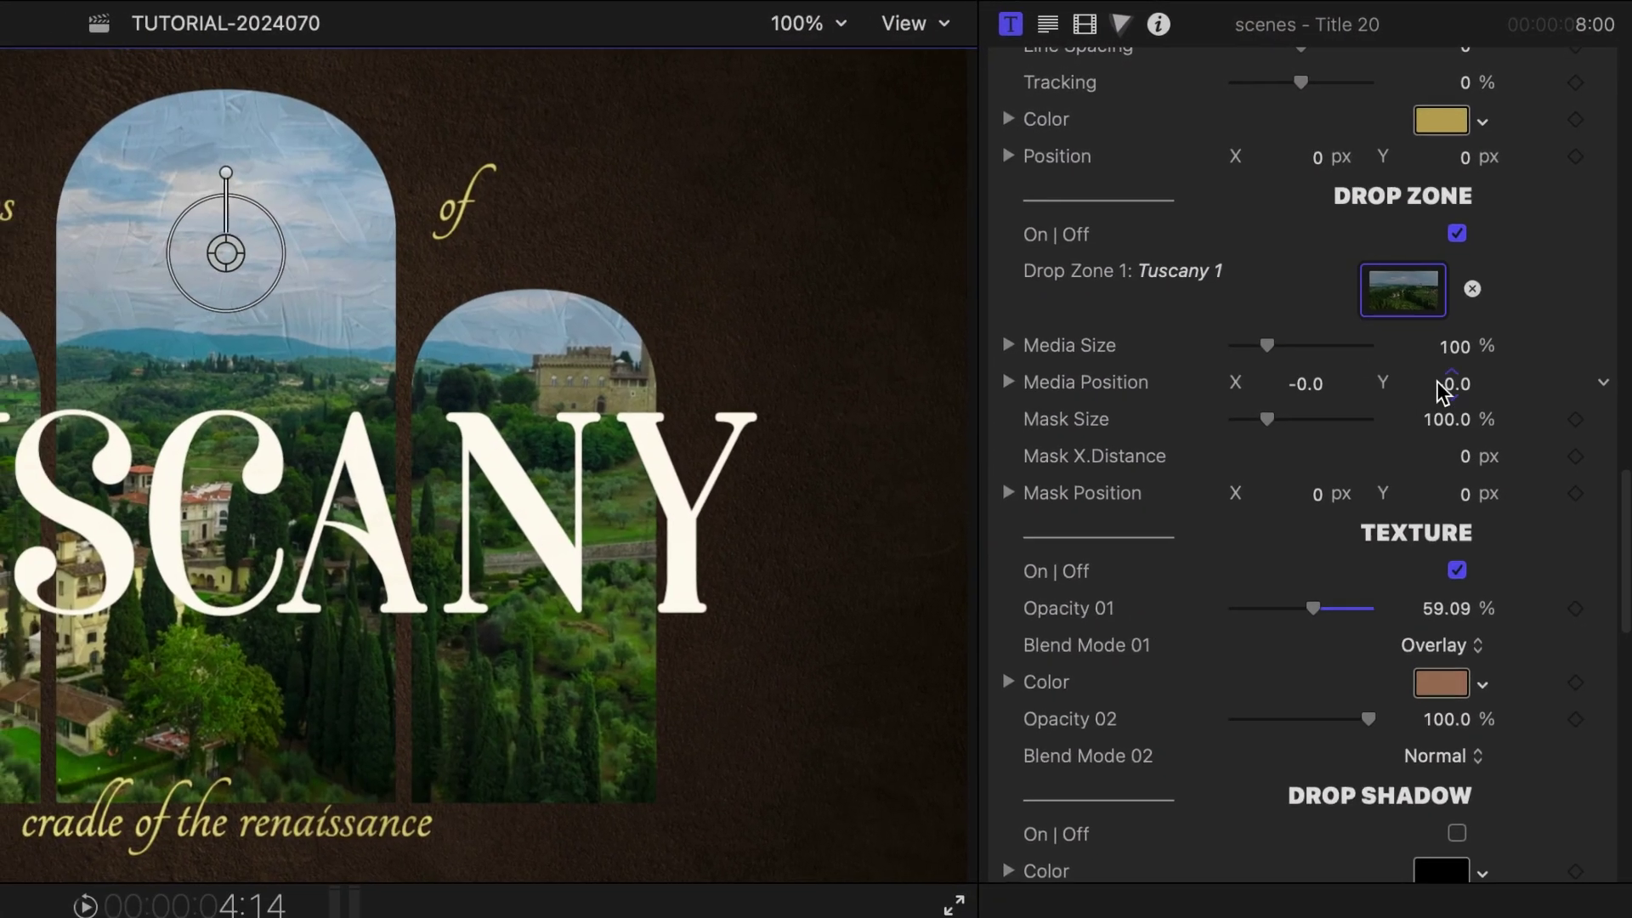
Shift the footage vertically and sideways within the arches, and resize the arch masks.
left_click_drag(1444, 399, 1444, 433)
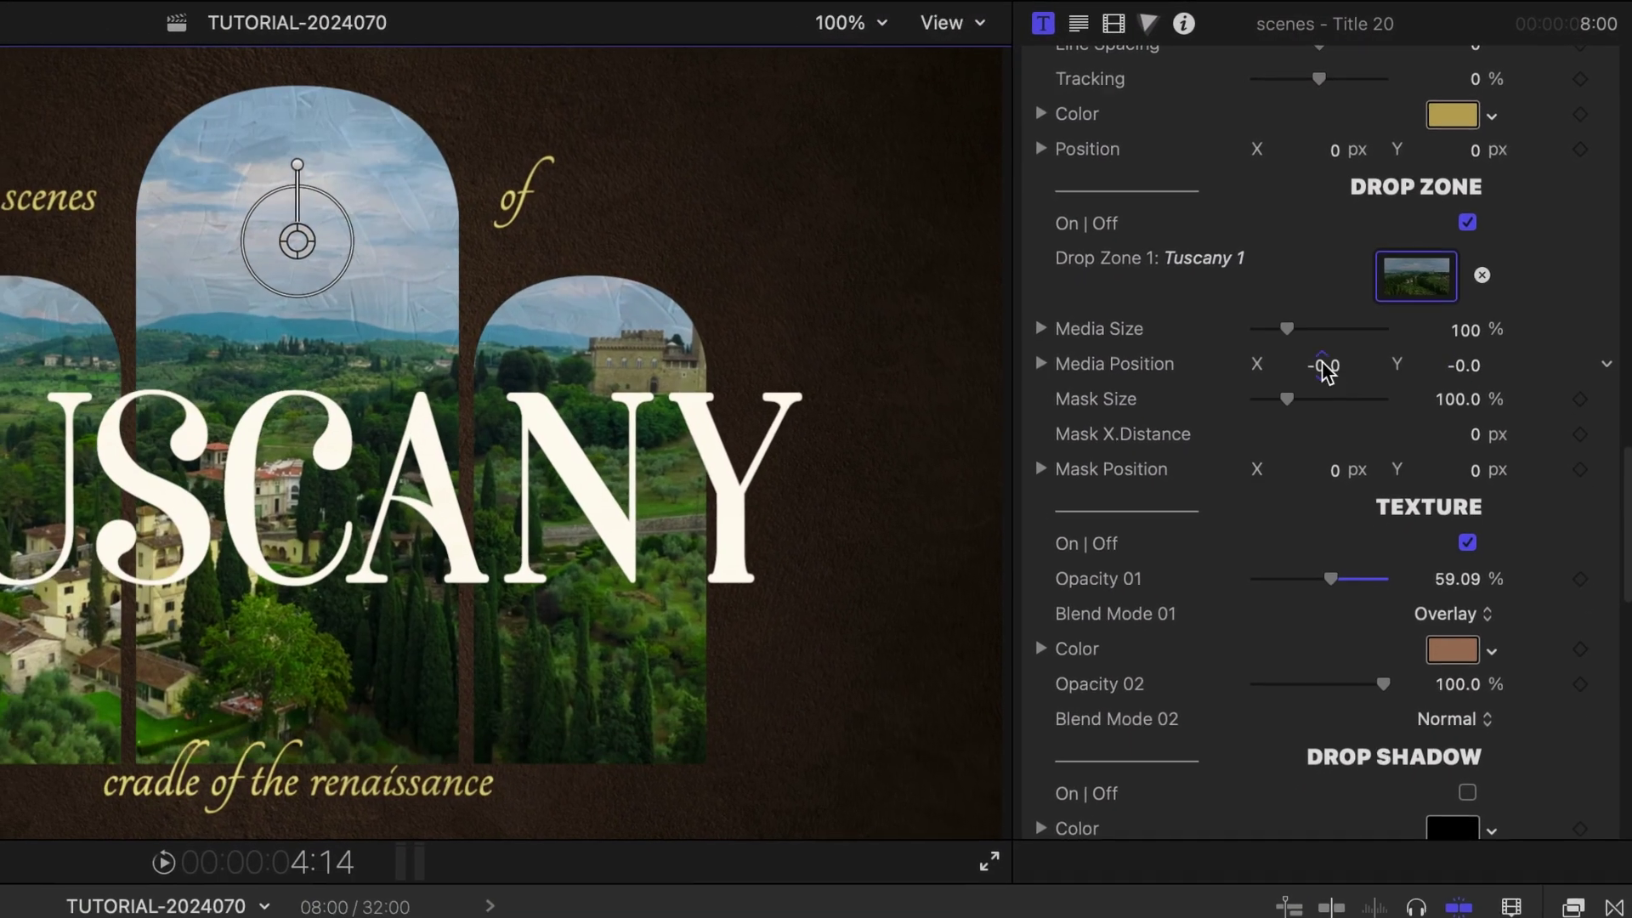
left_click_drag(1320, 369, 1320, 332)
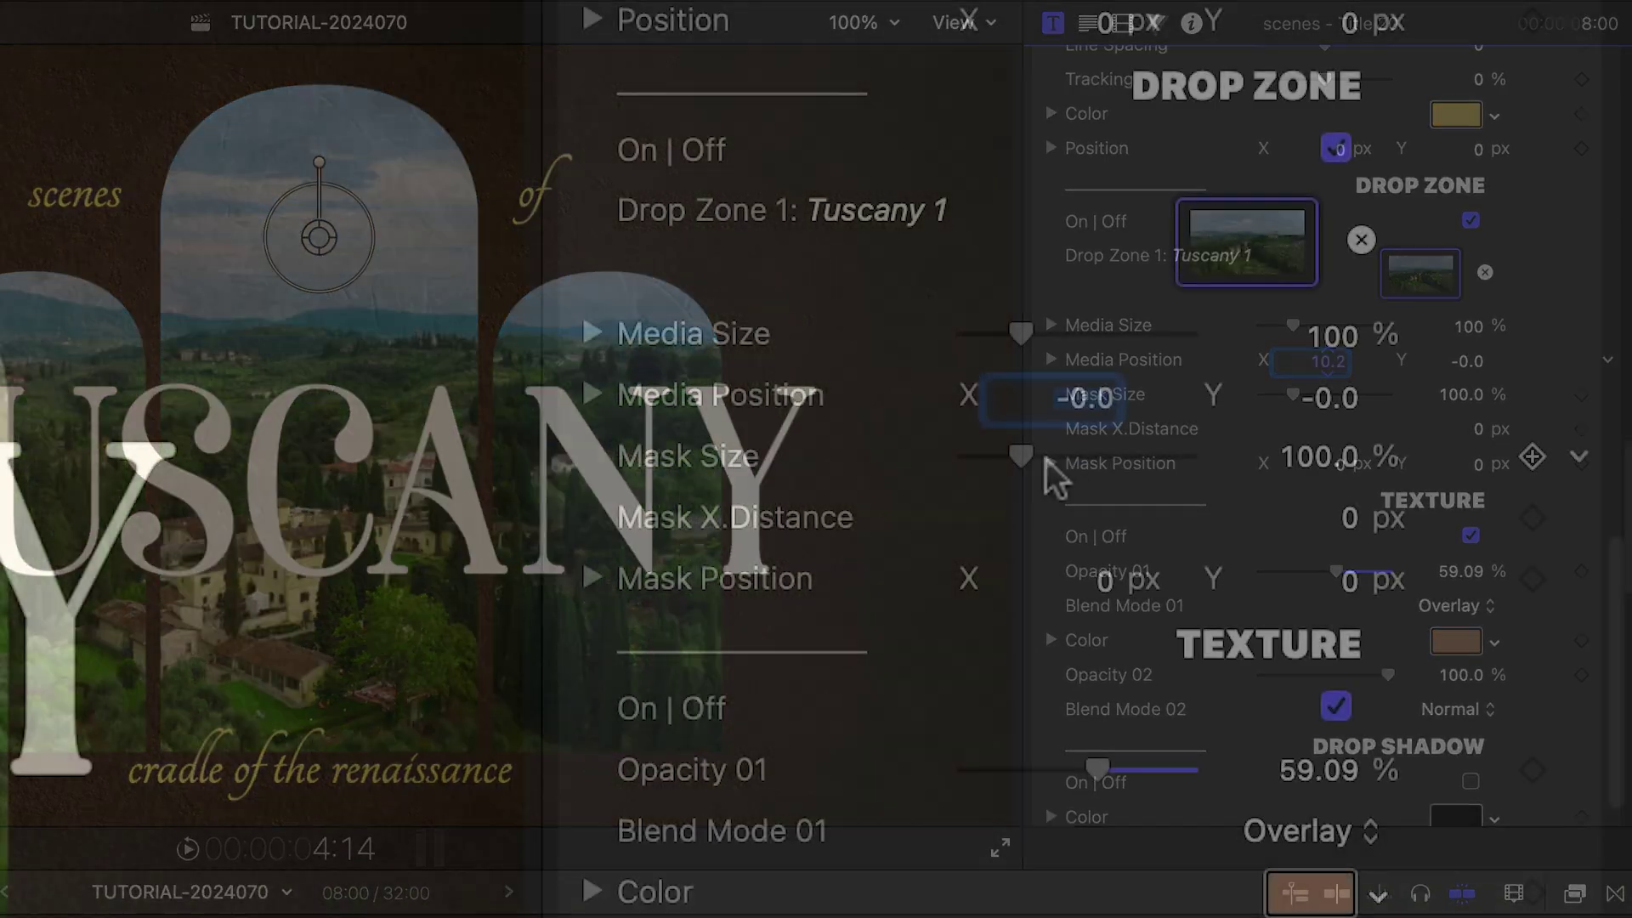
left_click_drag(1020, 457, 1035, 478)
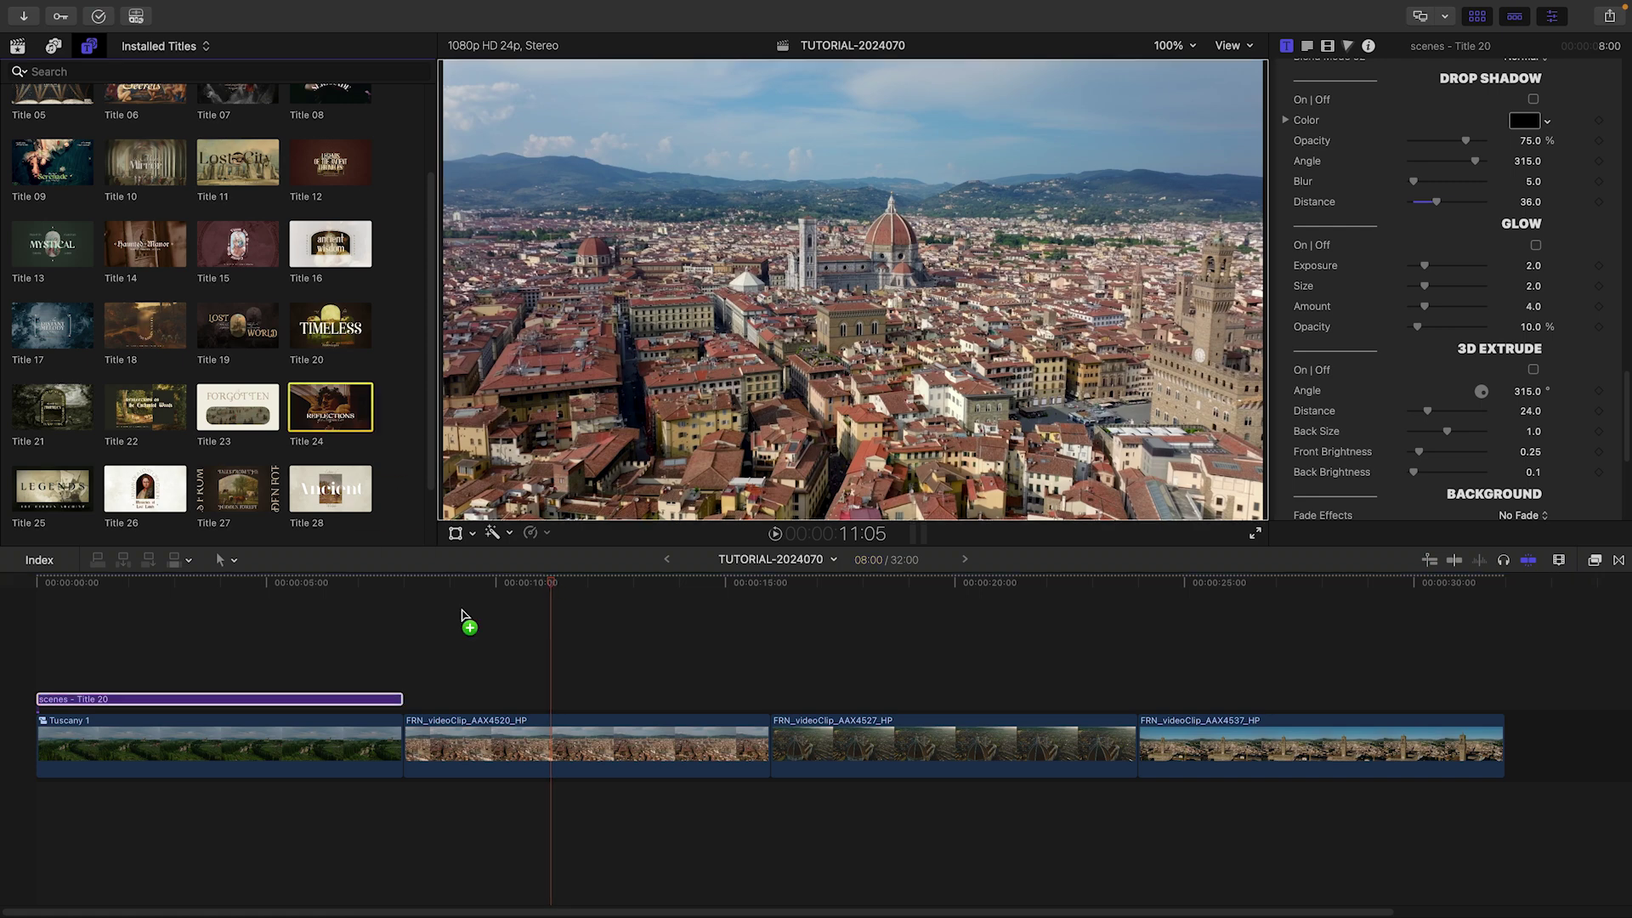
Drop Title 24 over the second aerial clip on the timeline.
left_click_drag(464, 619, 427, 688)
left_click(470, 583)
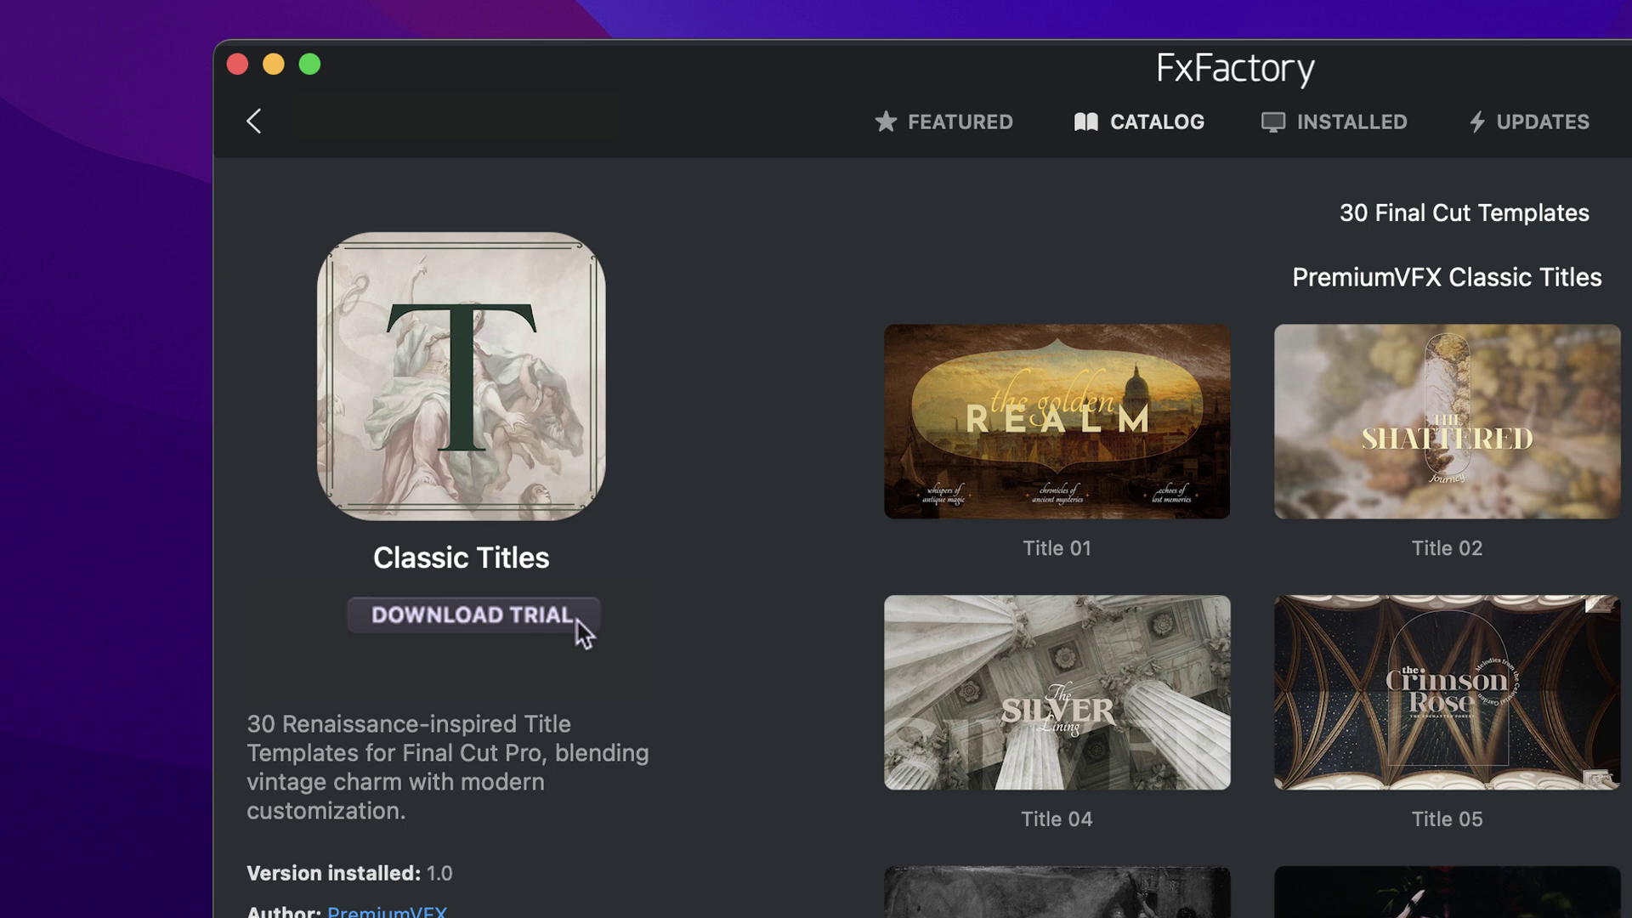
Start the Classic Titles trial download from the FxFactory catalog page.
left_click(561, 613)
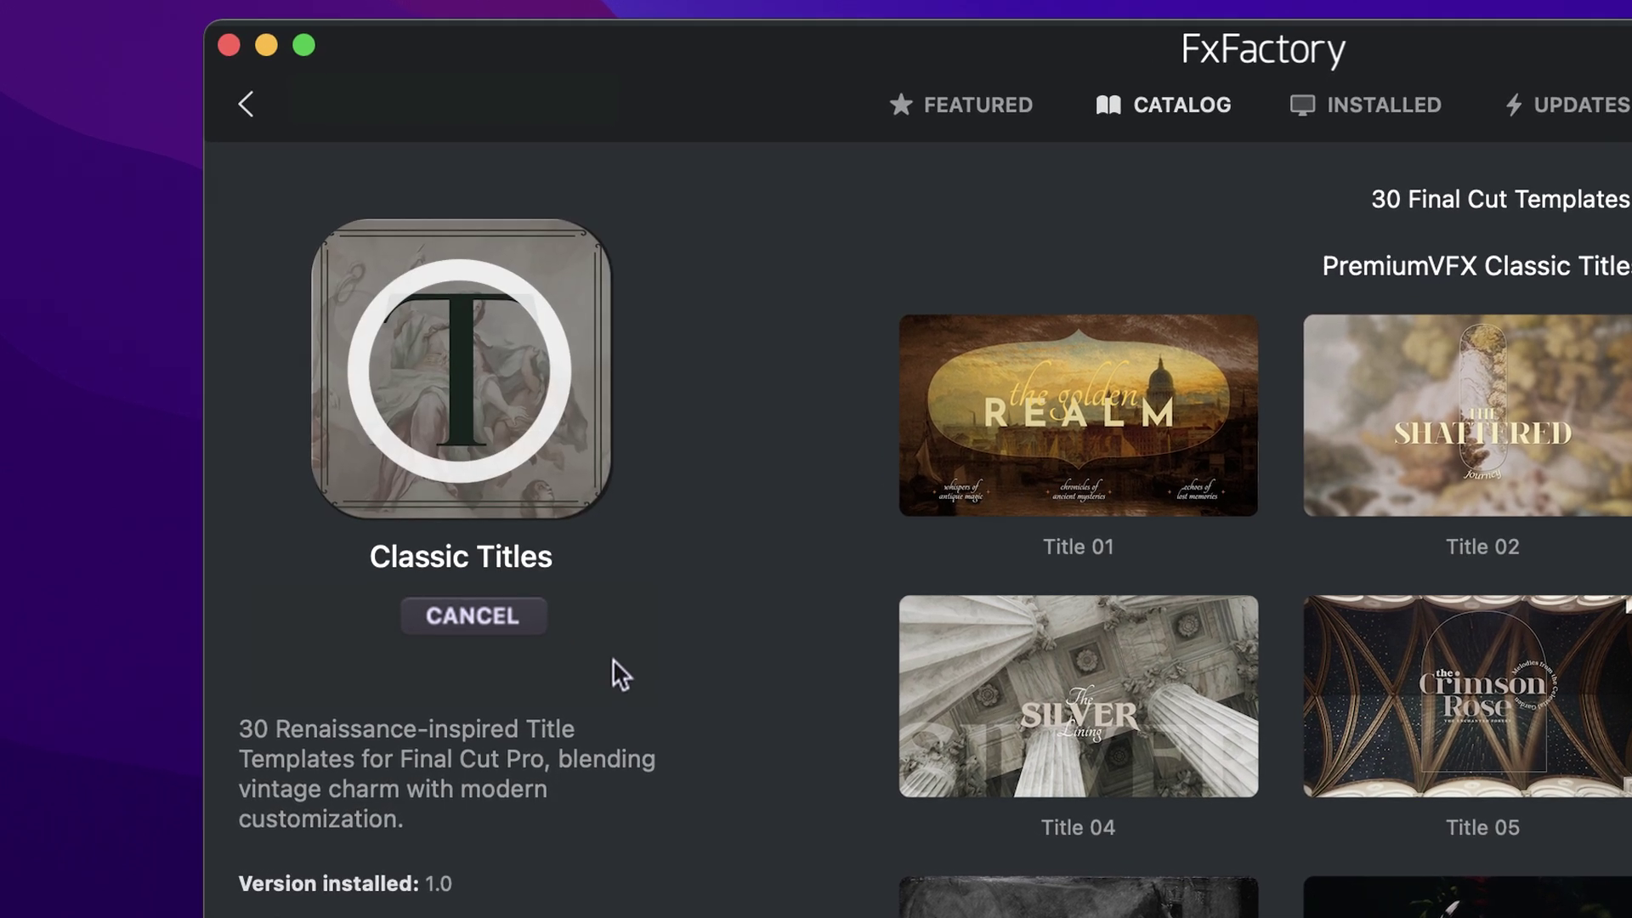